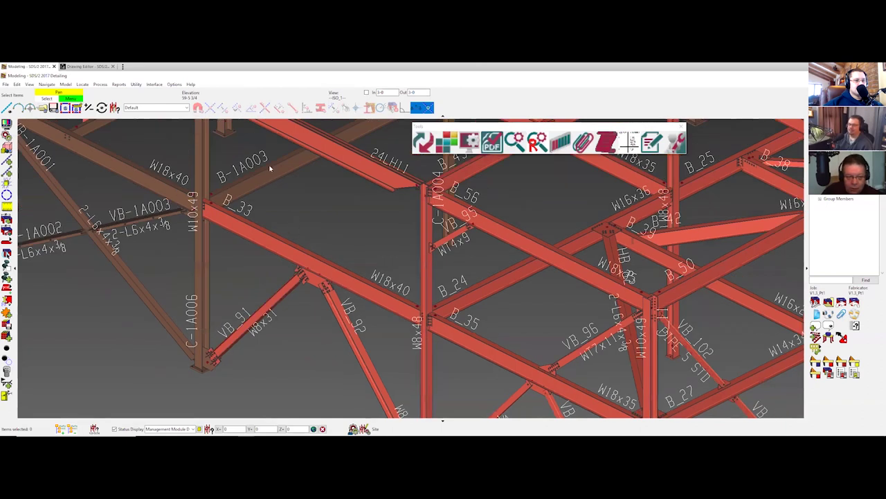
Step: Select beam B_108 and the two C_7 columns supporting it, and open them in the Update System
scroll(280, 173, up, 3)
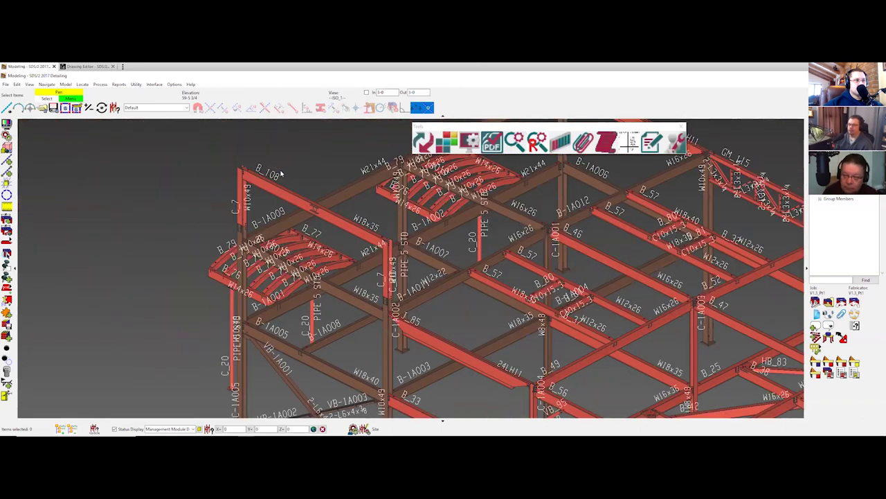
scroll(281, 174, up, 1)
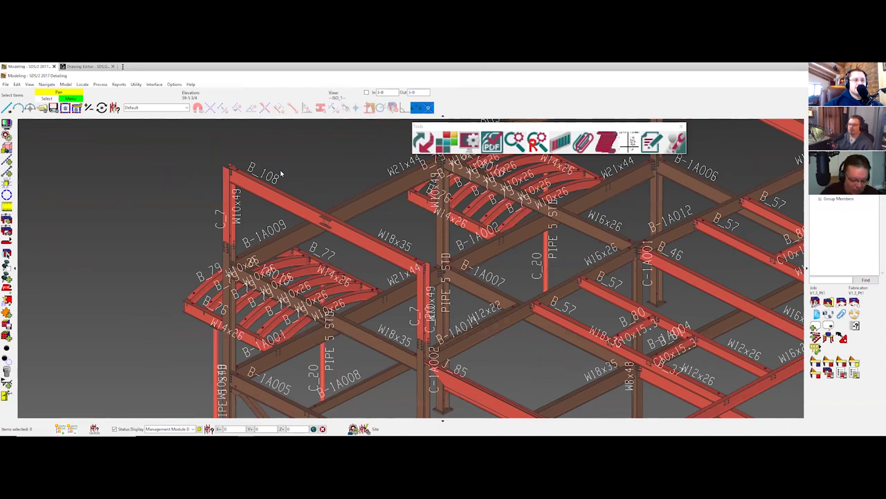
click(231, 197)
click(332, 220)
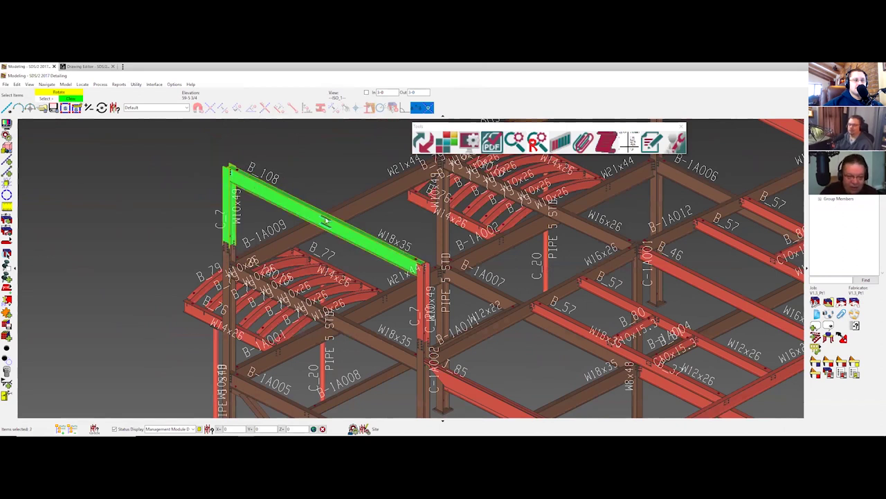
click(422, 298)
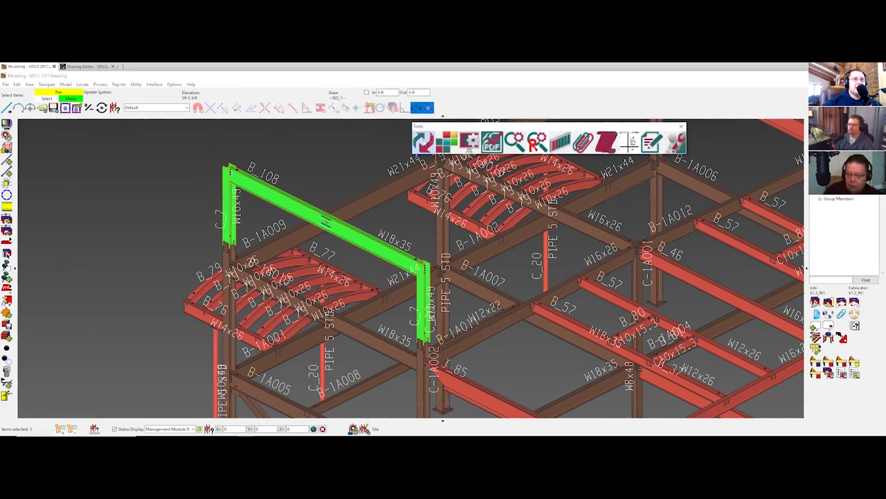
click(423, 141)
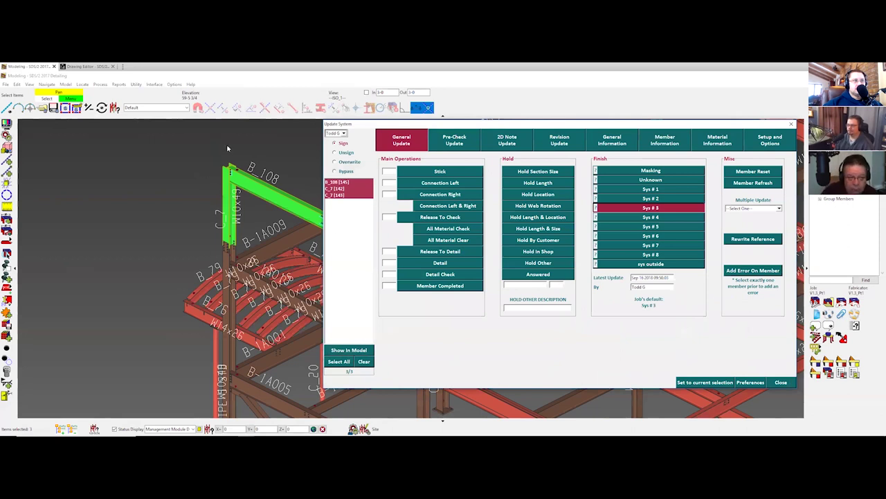
Step: Sign off the Stick operation for beam B_108 and both C_7 columns
click(183, 198)
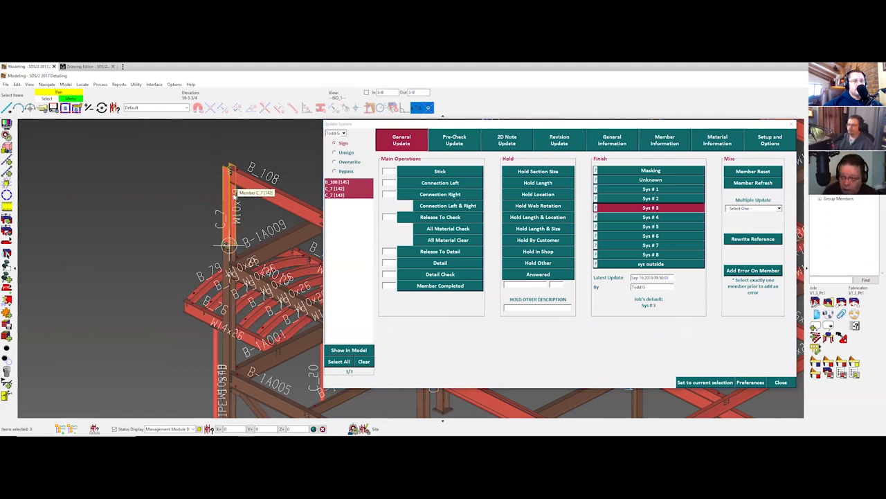
click(440, 171)
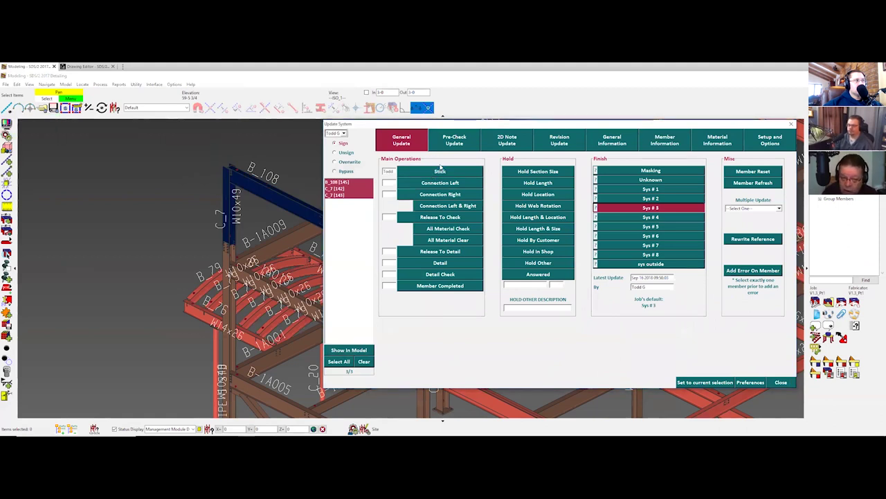
click(342, 134)
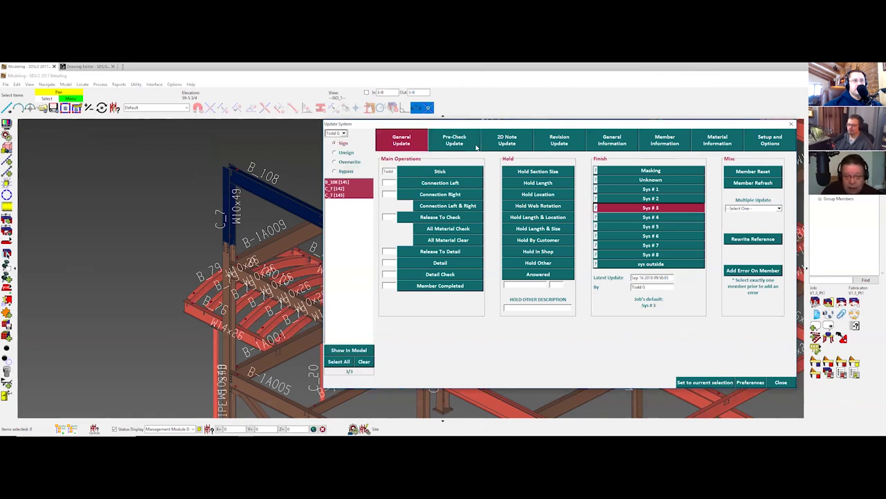
Step: Review the pre-check data of beam B_108 and sign off all pre-check operations for the three listed members
click(447, 141)
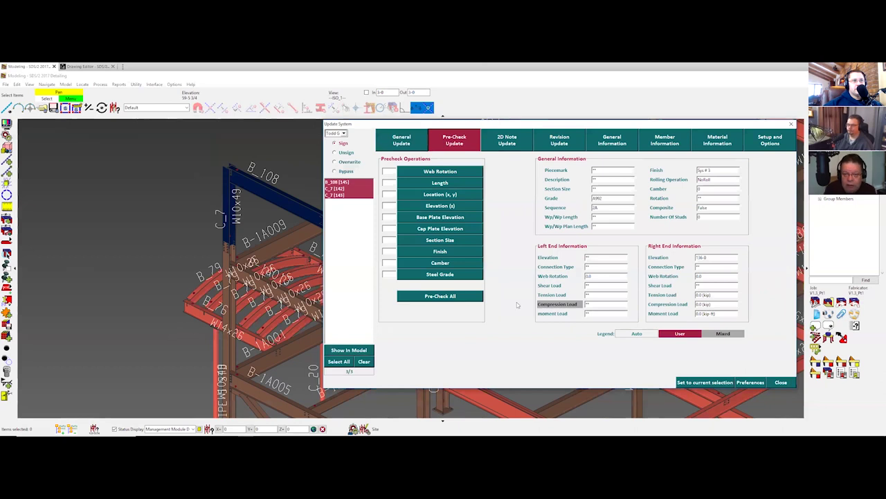
click(351, 183)
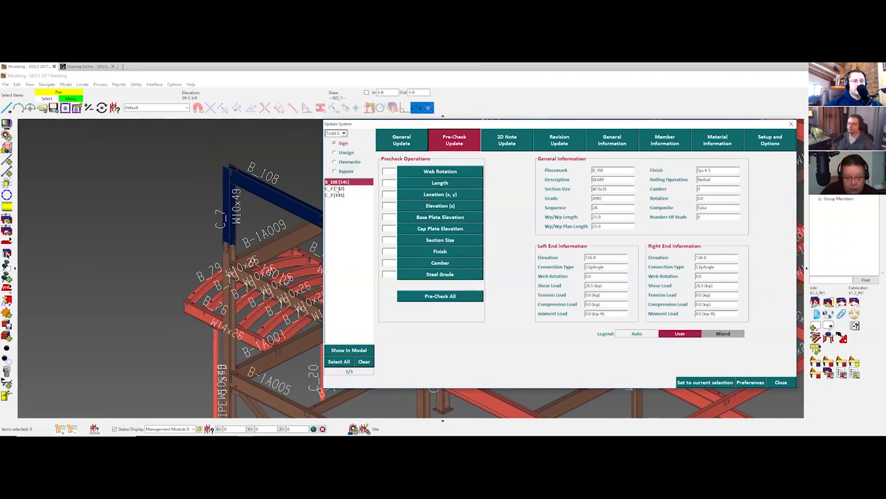
click(337, 188)
click(337, 195)
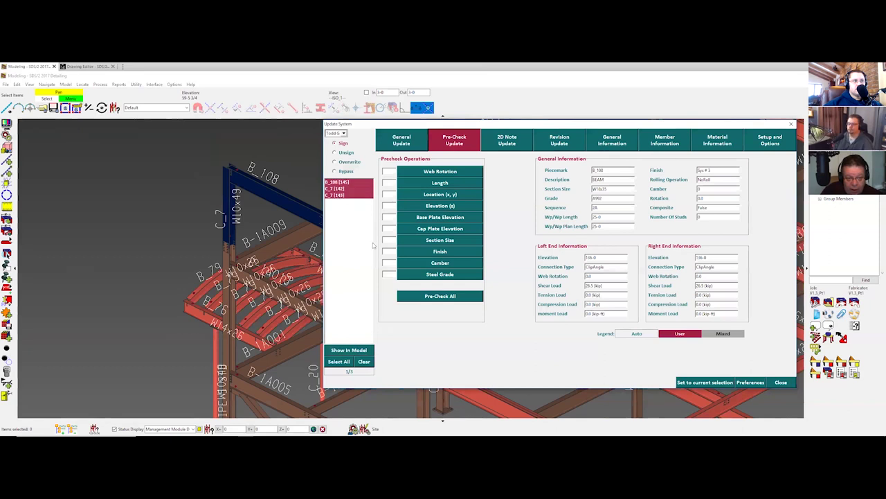
click(445, 298)
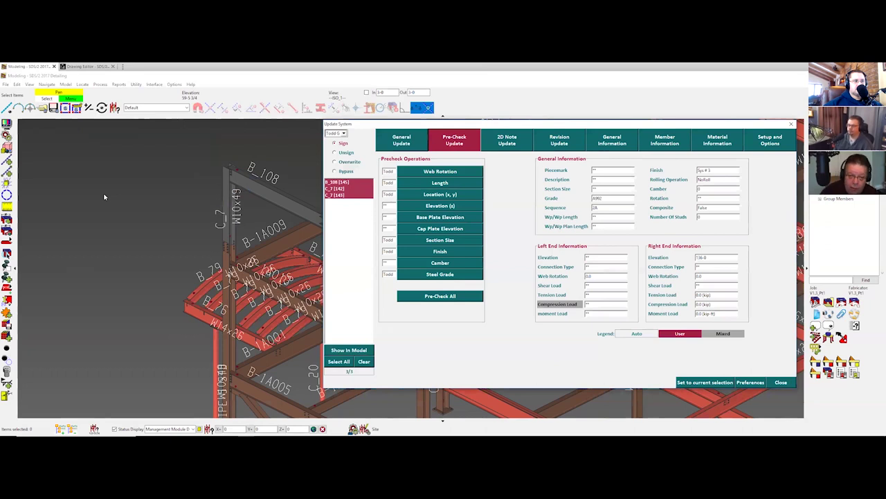
Step: Try to sign off Connection Left & Right for B_108 and both C_7 columns, and close the Update System
click(415, 137)
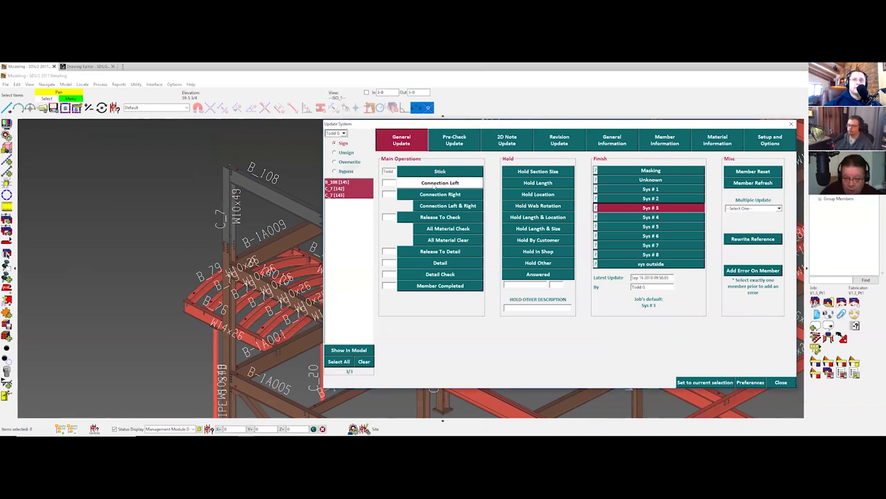
scroll(237, 191, up, 2)
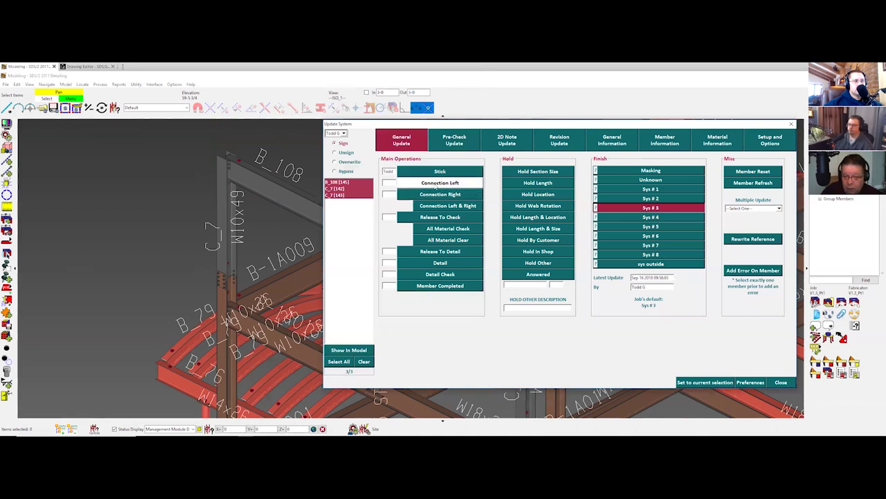
click(443, 206)
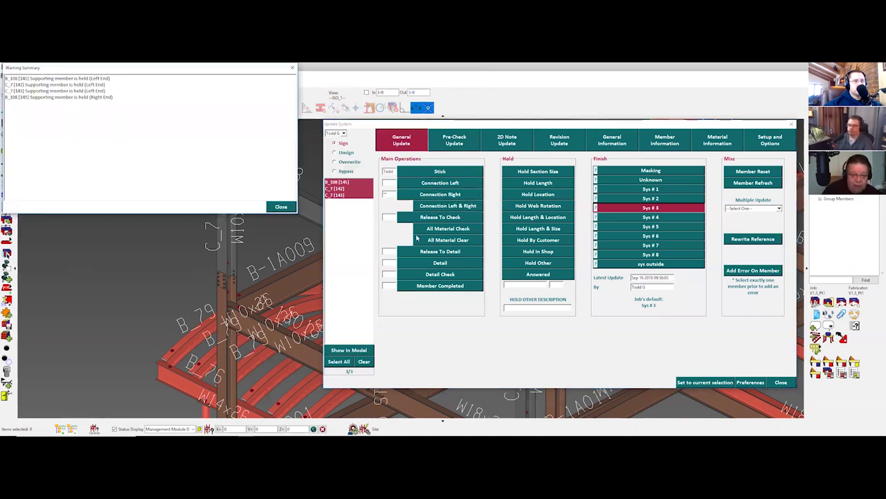
drag(211, 70, 617, 156)
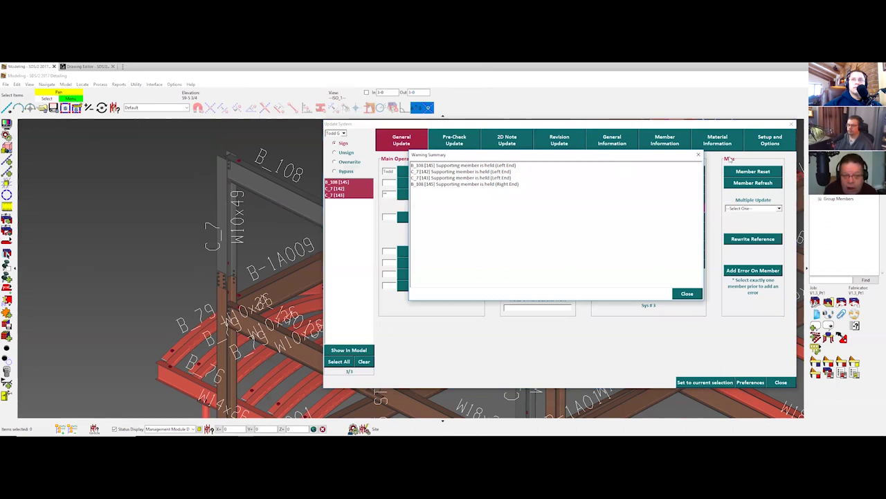
click(686, 293)
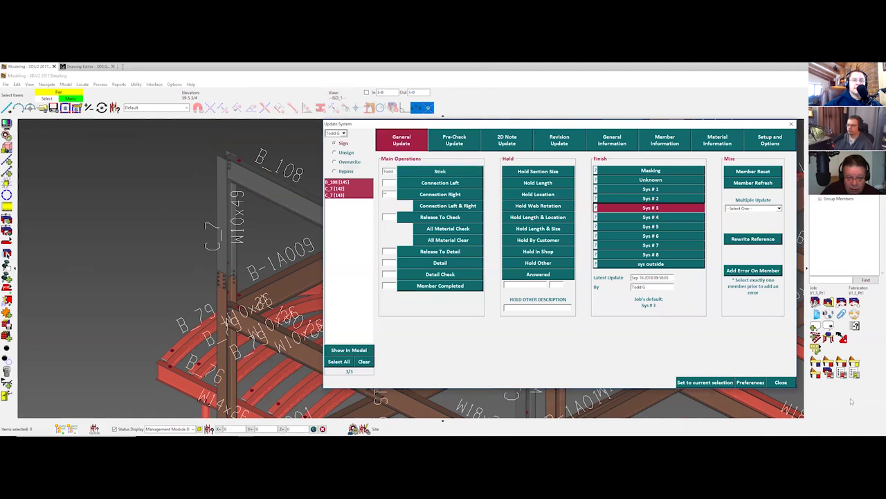
click(781, 381)
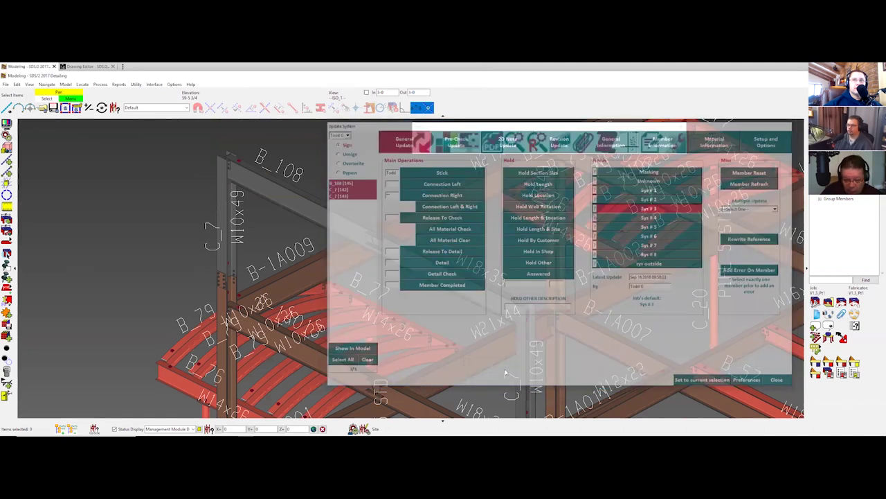
Step: Examine beam B_35, its update status and its end connection at the W8x48 column
scroll(427, 363, down, 1)
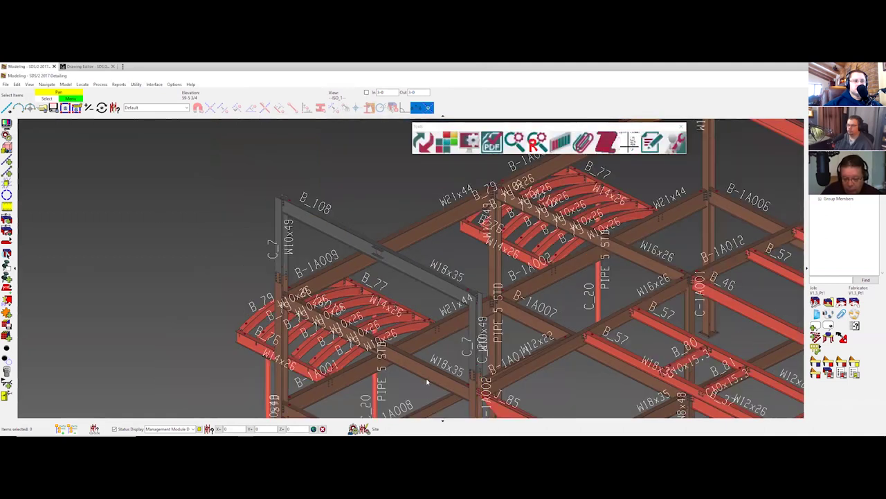
scroll(428, 381, down, 1)
scroll(394, 400, down, 1)
scroll(407, 310, down, 1)
scroll(470, 268, up, 2)
middle_drag(471, 268, 457, 183)
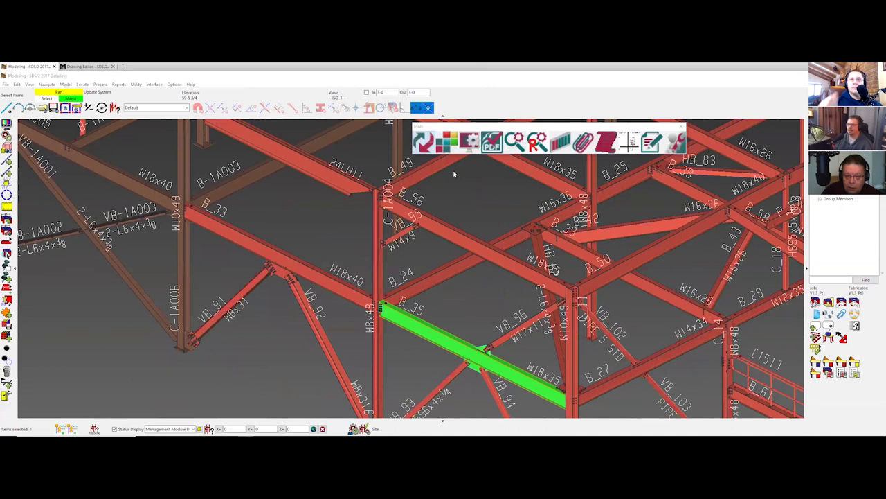
key(u)
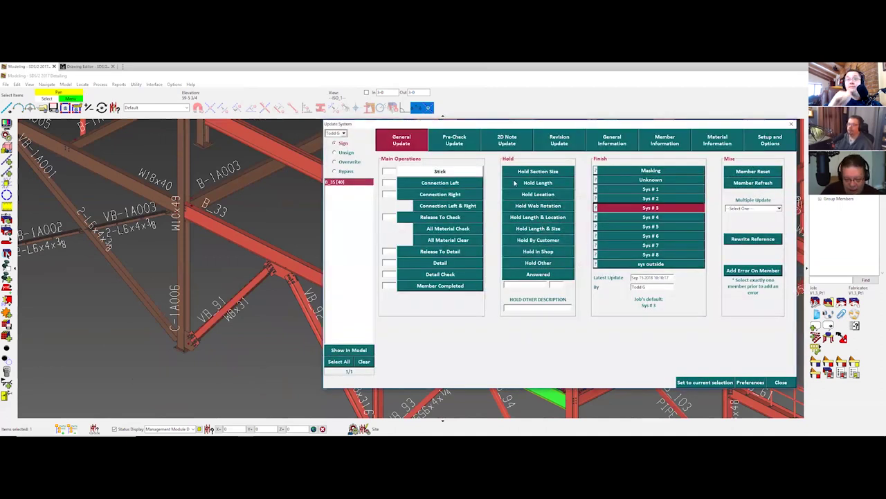
key(Escape)
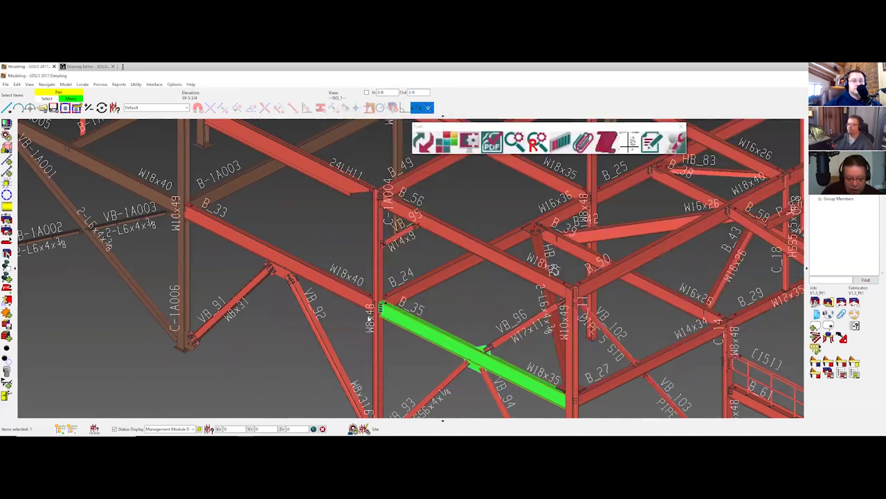
scroll(434, 335, up, 5)
click(435, 336)
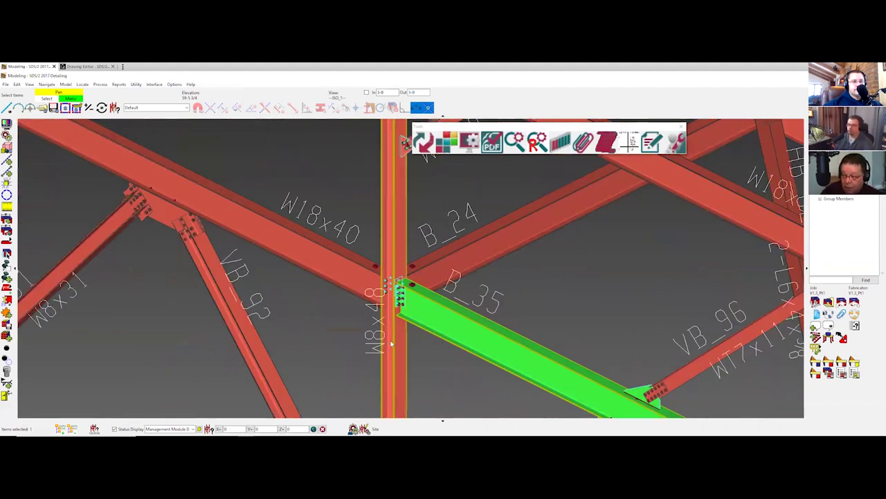
scroll(564, 383, down, 2)
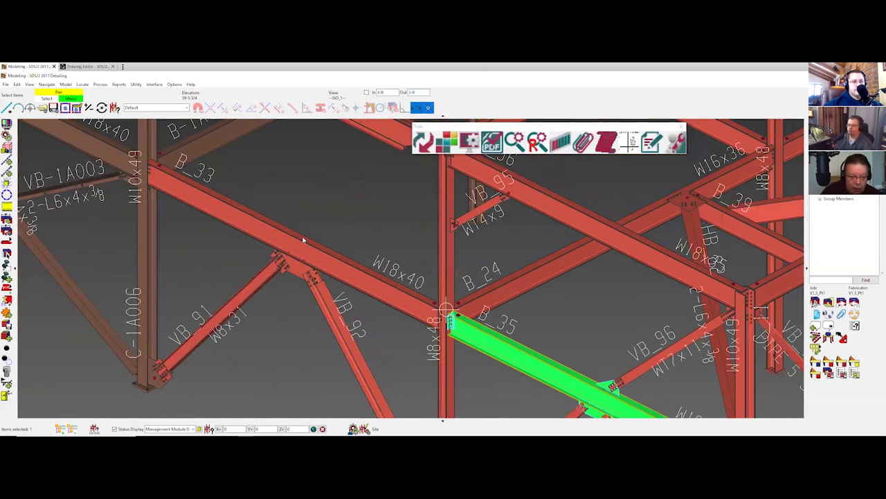
scroll(302, 240, down, 5)
Step: Sign off Connection Left & Right for beam B_108 and both C_7 columns with the Bypass option
scroll(342, 176, up, 5)
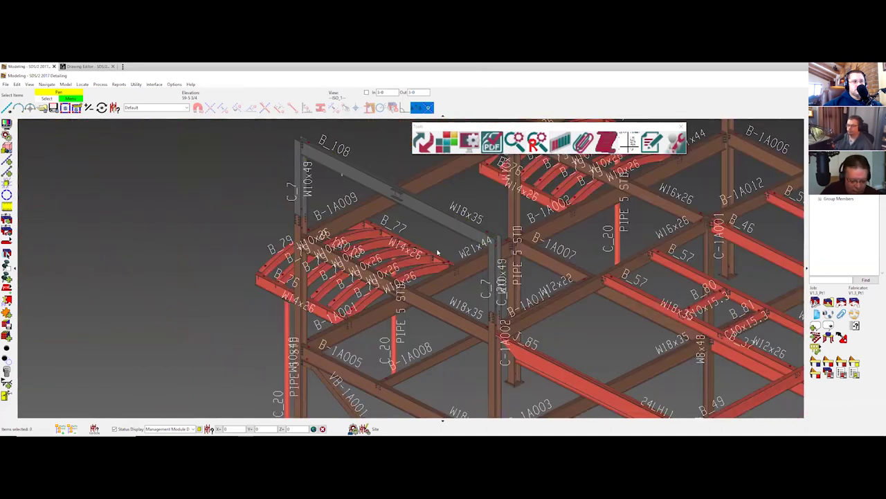
click(367, 174)
click(299, 217)
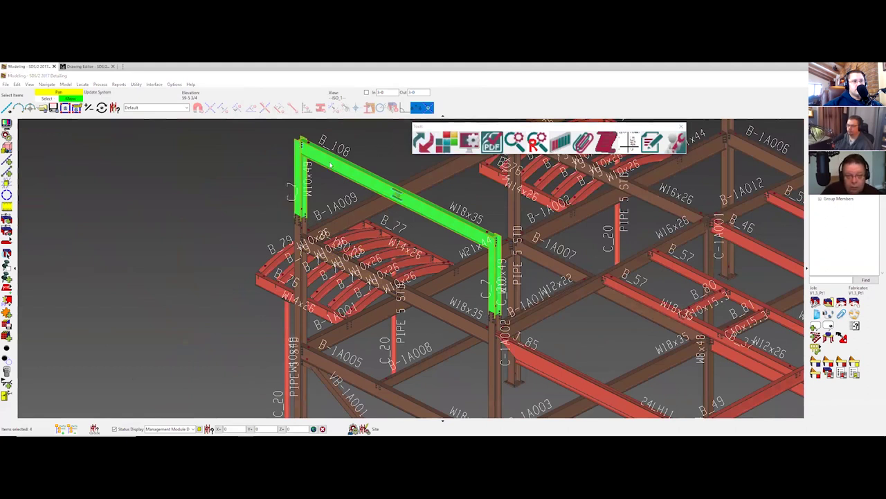
key(u)
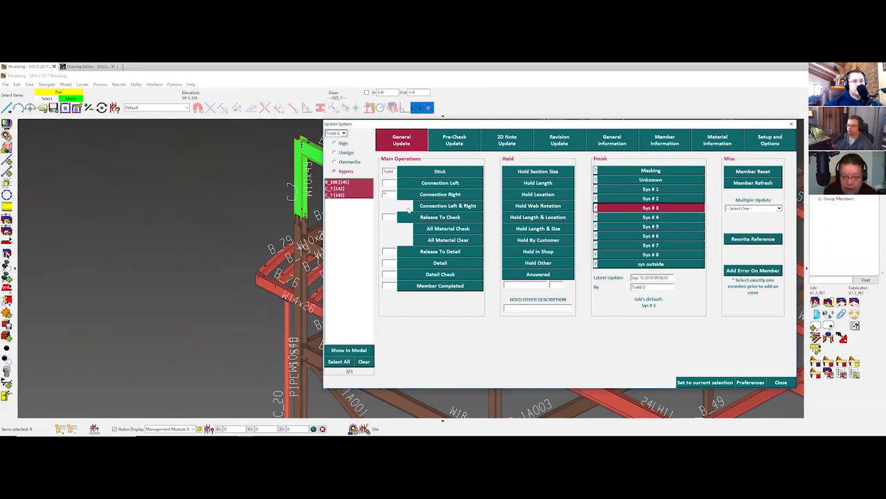
click(418, 211)
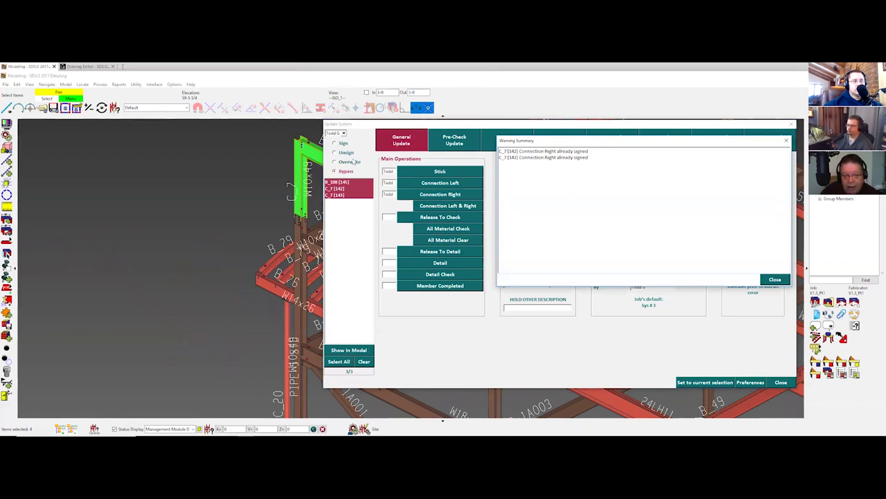
click(775, 279)
Step: Overwrite the Connection Right sign-off on the two C_7 columns, and reselect all three listed members
click(340, 196)
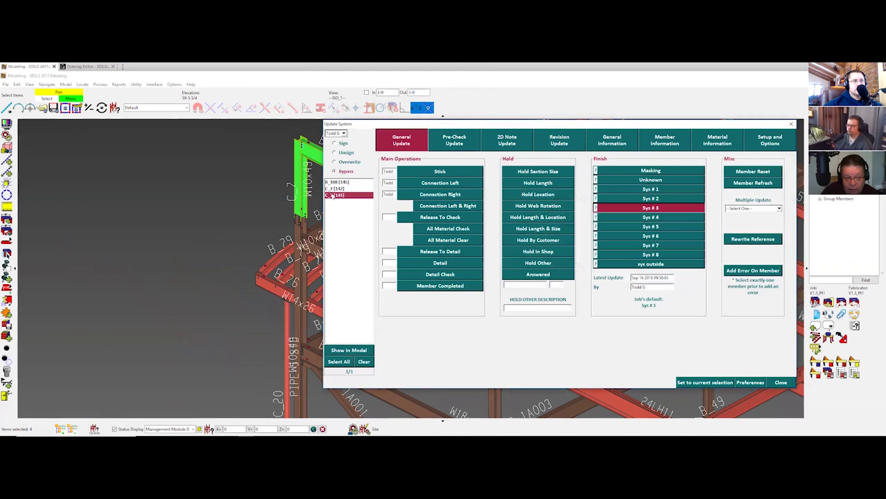
ctrl+click(336, 188)
click(339, 161)
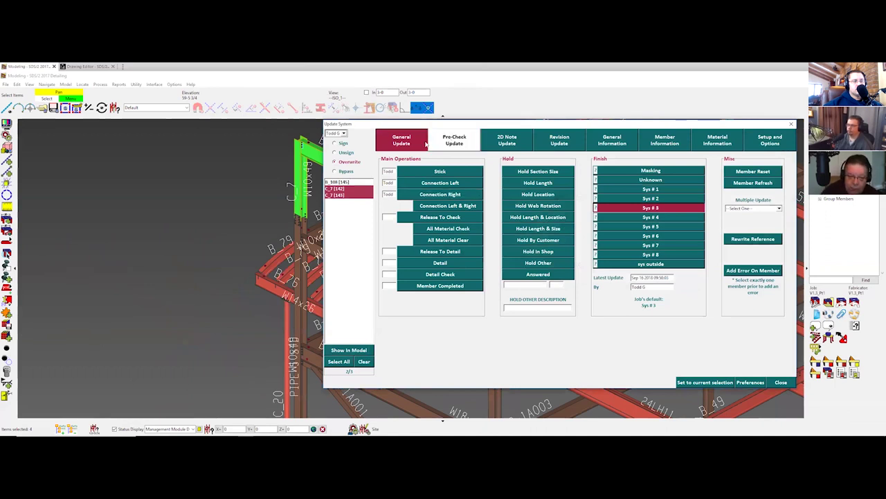
click(411, 194)
ctrl+click(352, 195)
ctrl+click(352, 194)
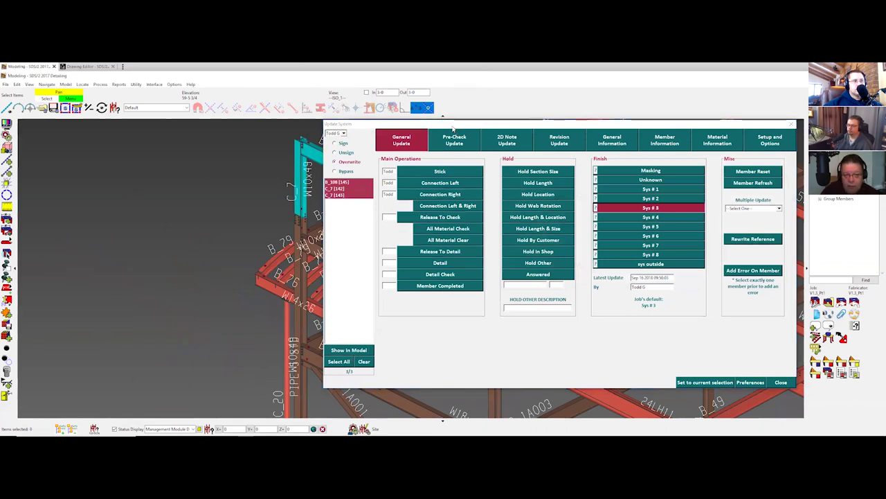
Step: Sign off Release To Check for beam B_108 and both C_7 columns
middle_drag(182, 226, 221, 154)
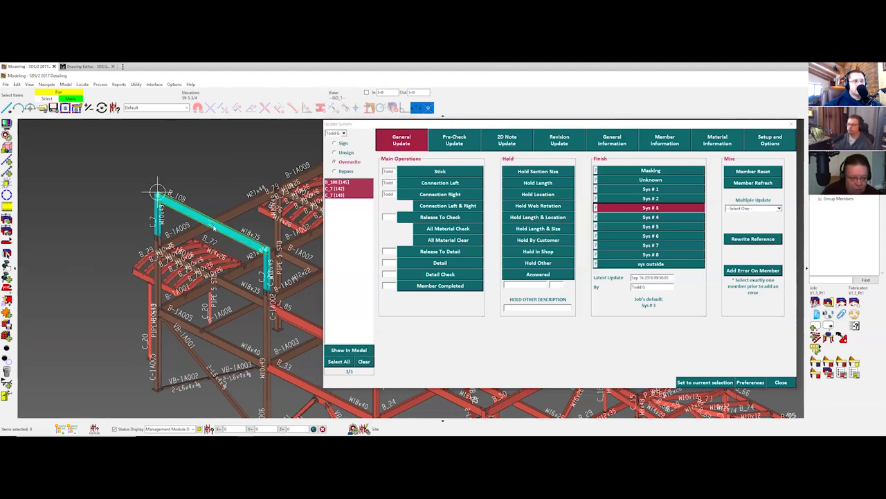
middle_drag(216, 228, 233, 254)
scroll(233, 254, up, 2)
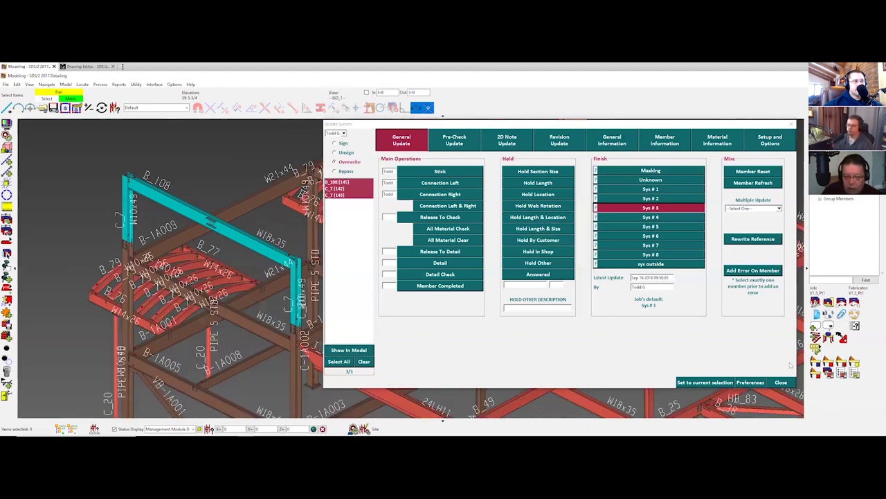
click(436, 218)
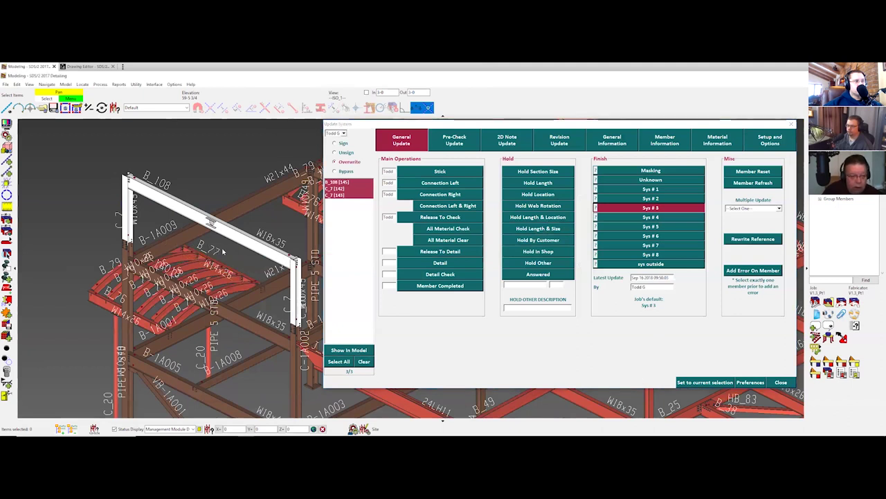
scroll(223, 255, up, 1)
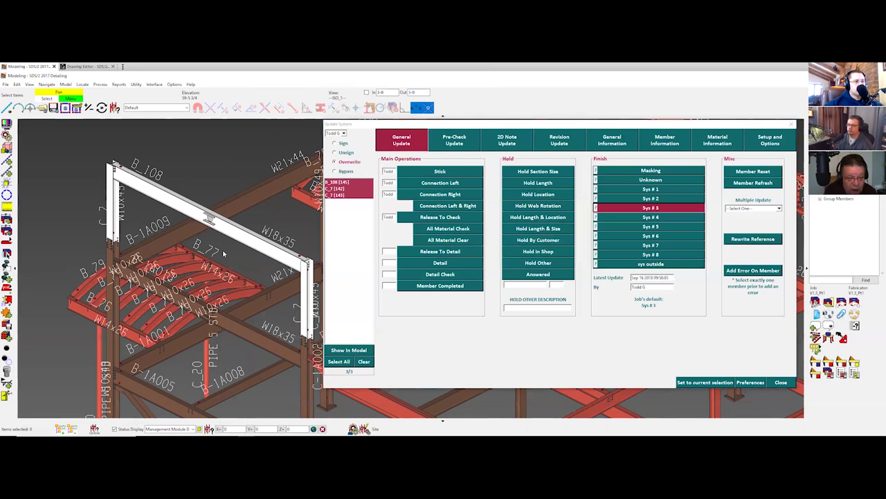
Step: Sign off All Material Check for the two C_7 columns with the Overwrite option, and close Update System
drag(353, 190, 355, 199)
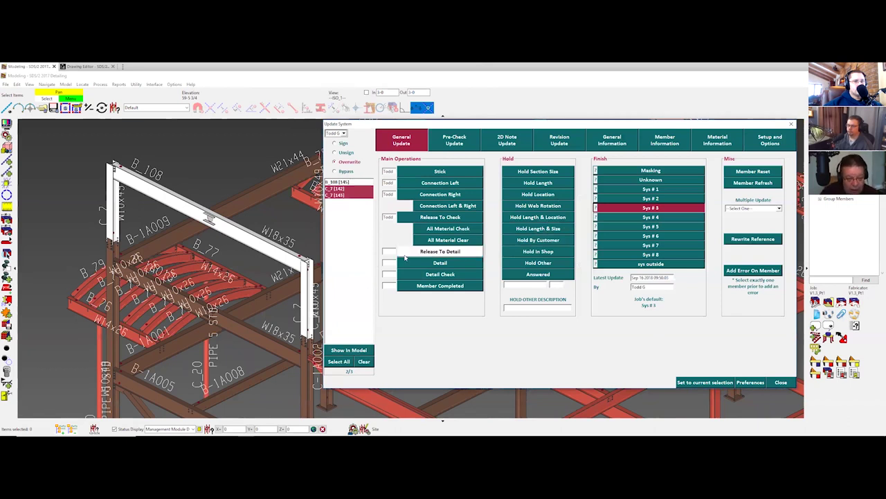
click(436, 229)
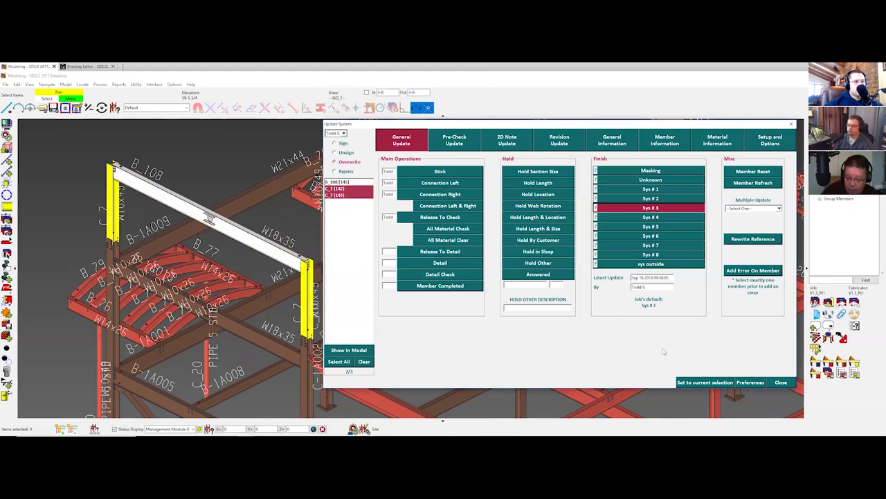
click(780, 404)
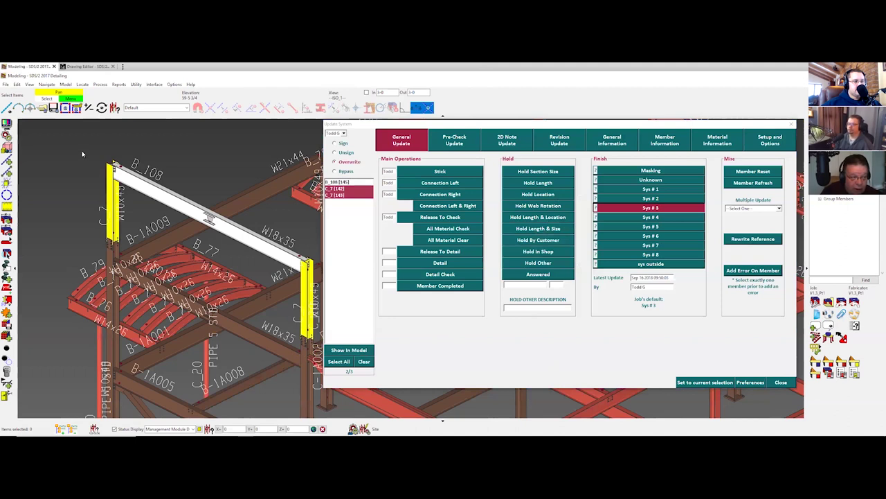
scroll(140, 166, up, 1)
scroll(140, 167, up, 3)
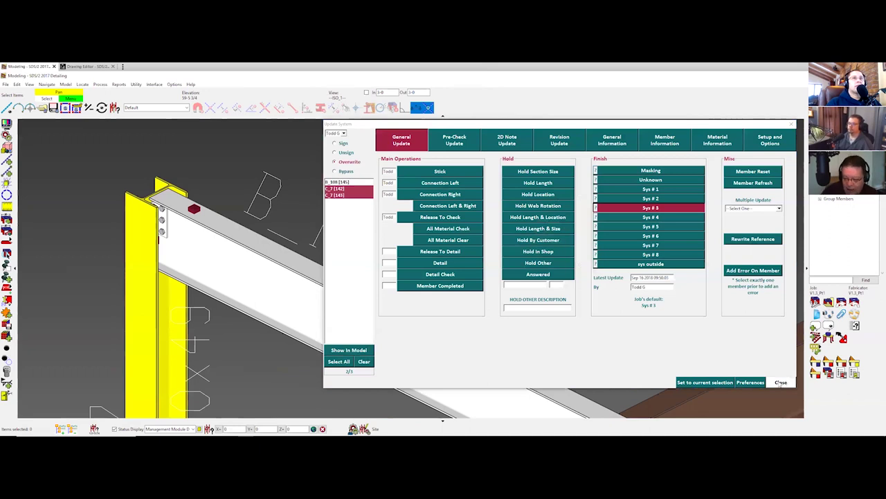
click(781, 382)
Step: Isolate beam B_108 and dimension along its top edge from its left end to the plates at midspan, then close the isolated view
scroll(257, 250, down, 3)
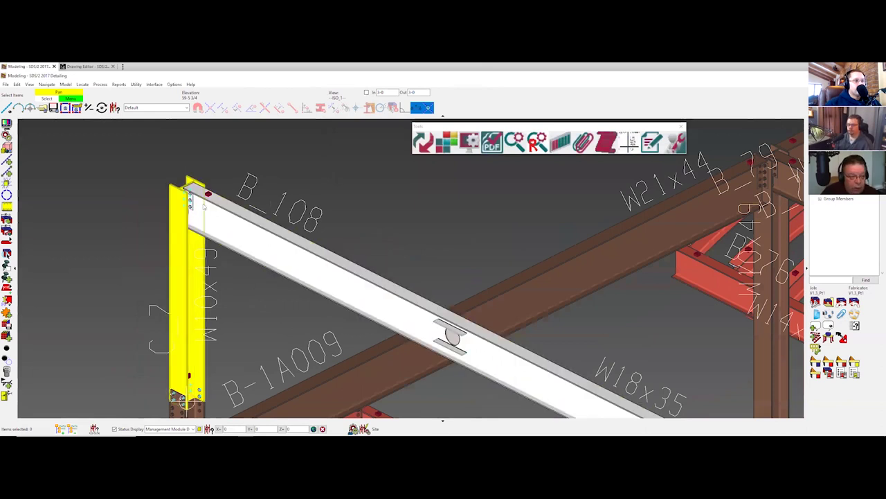
click(218, 225)
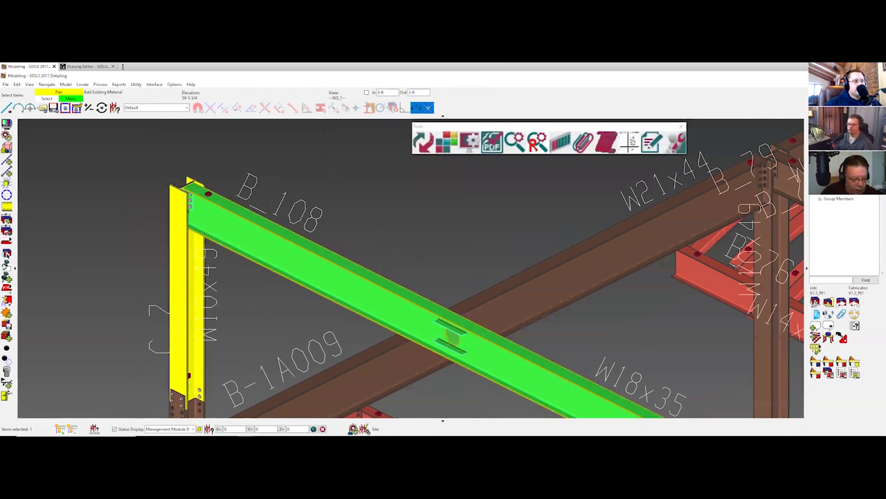
click(7, 254)
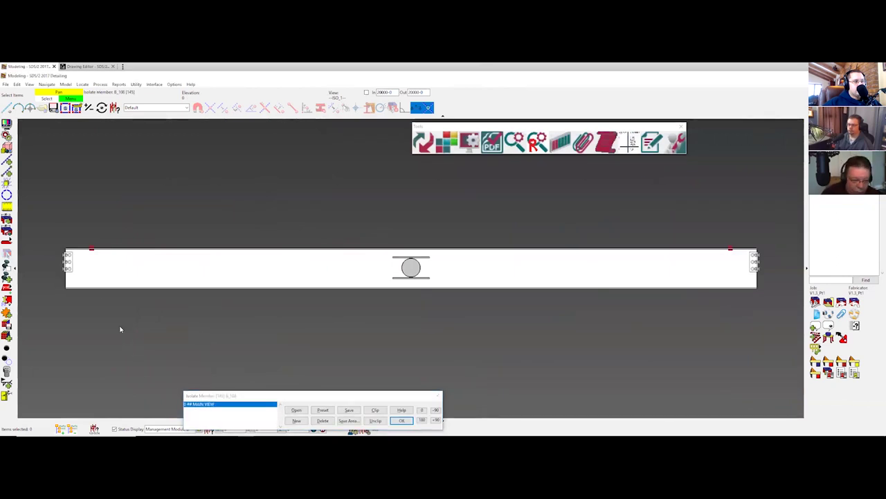
click(6, 219)
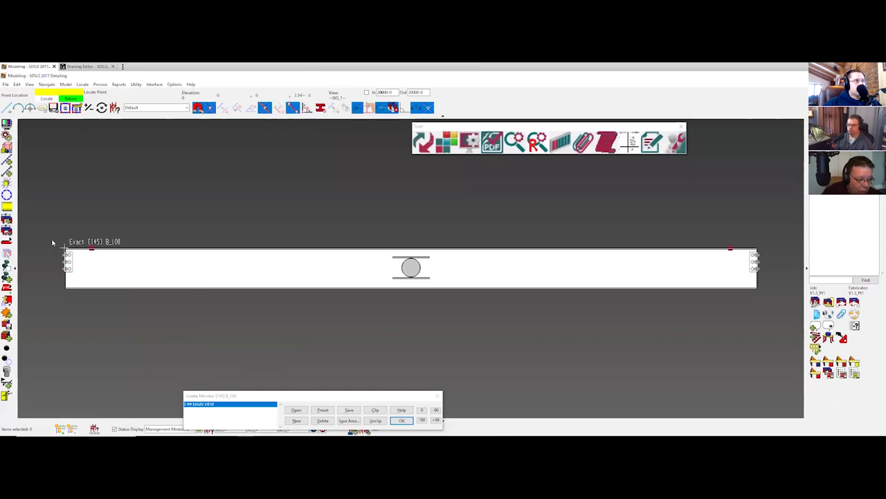
click(61, 235)
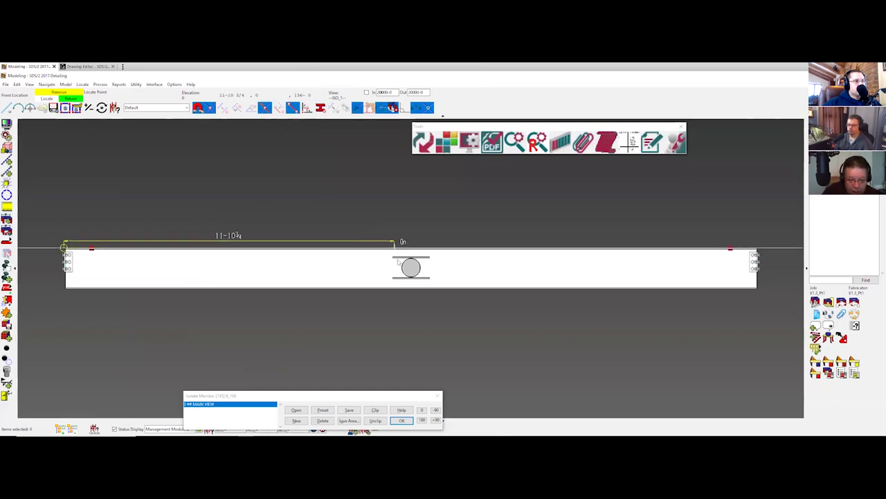
click(416, 209)
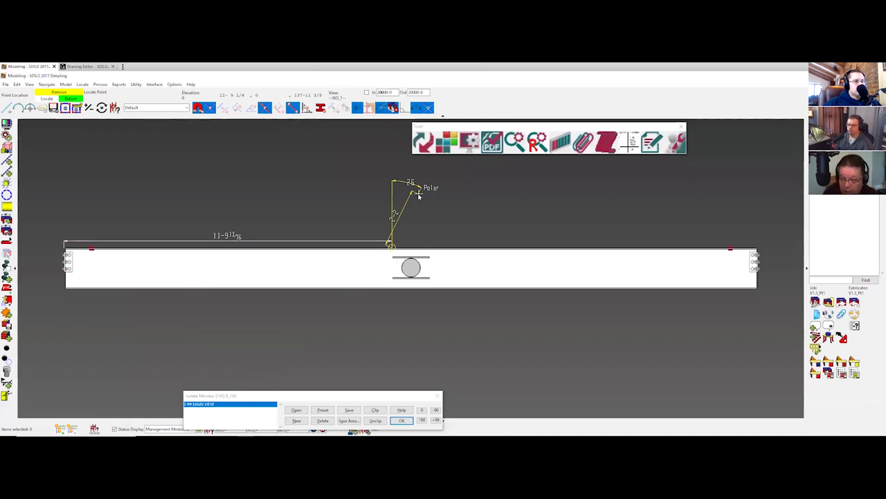
right_click(419, 197)
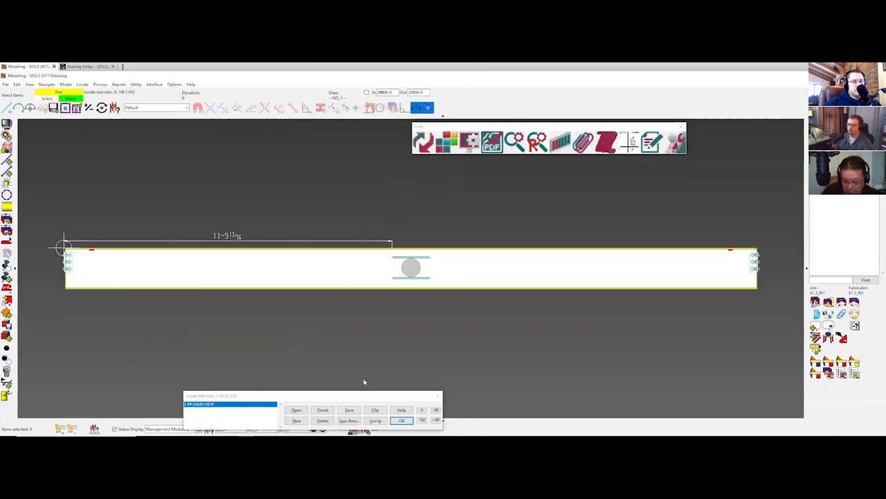
click(402, 420)
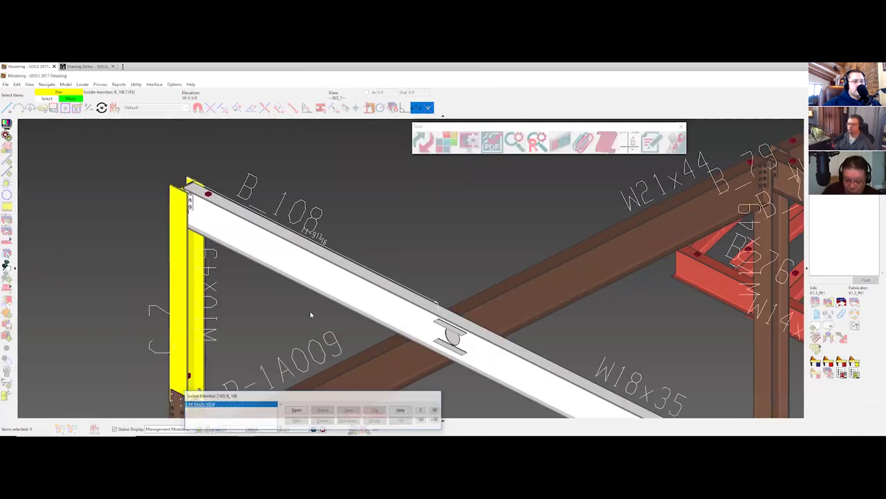
Step: Show only beam B_108 in the isometric model view, hiding all other members
click(310, 286)
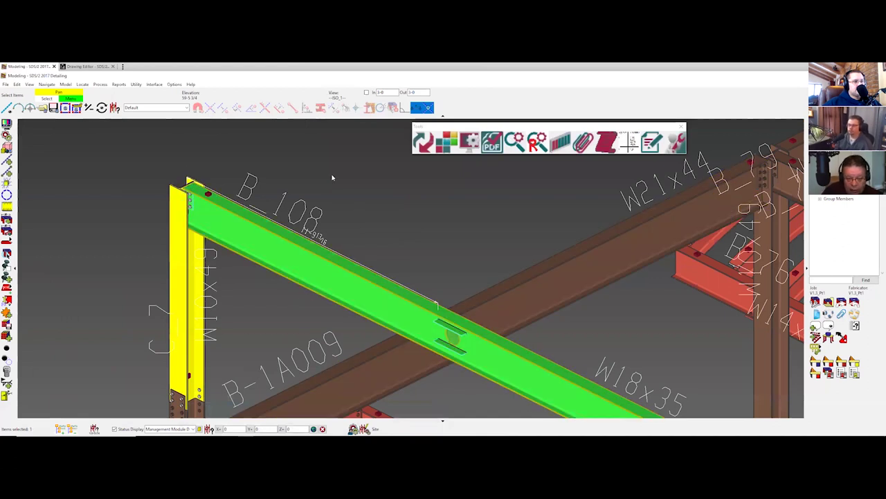
right_click(333, 173)
click(389, 291)
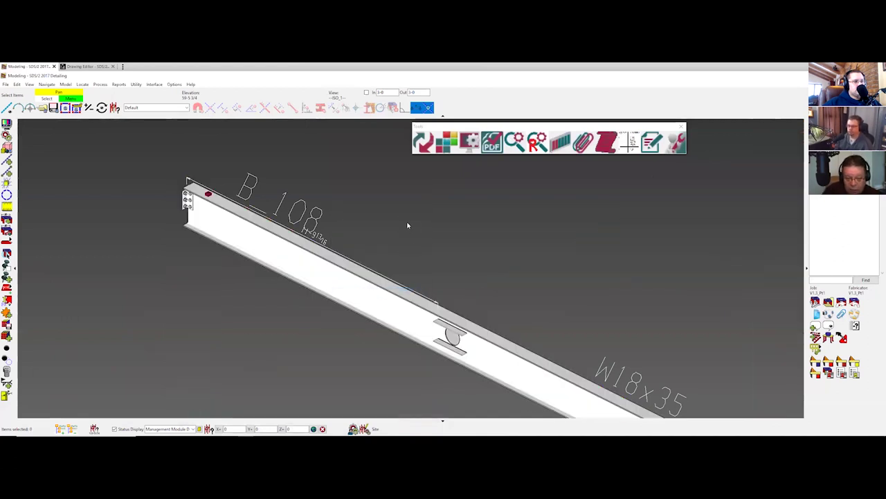
scroll(367, 205, down, 3)
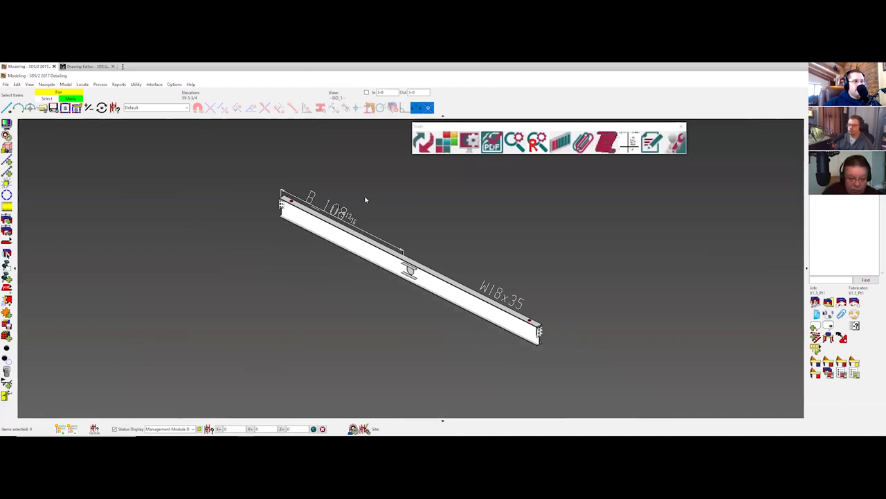
Step: Redisplay the hidden members and delete the dimension above beam B_108
right_click(367, 194)
click(396, 259)
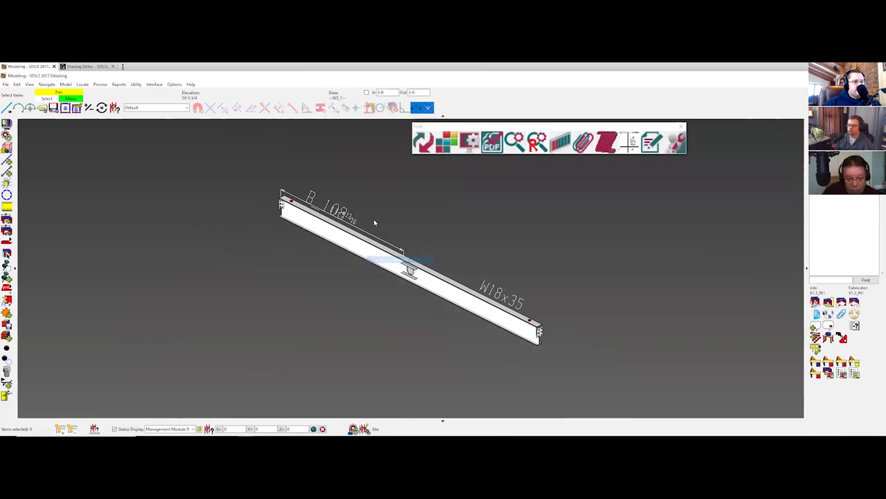
click(353, 221)
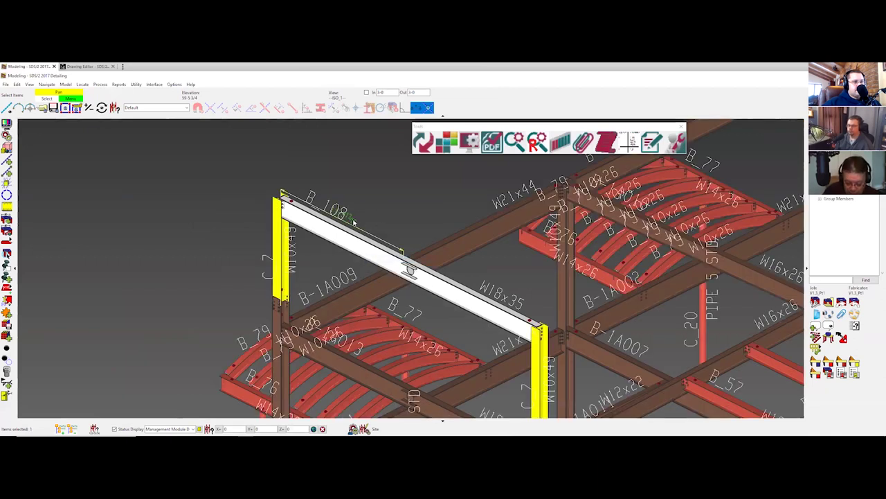
click(353, 222)
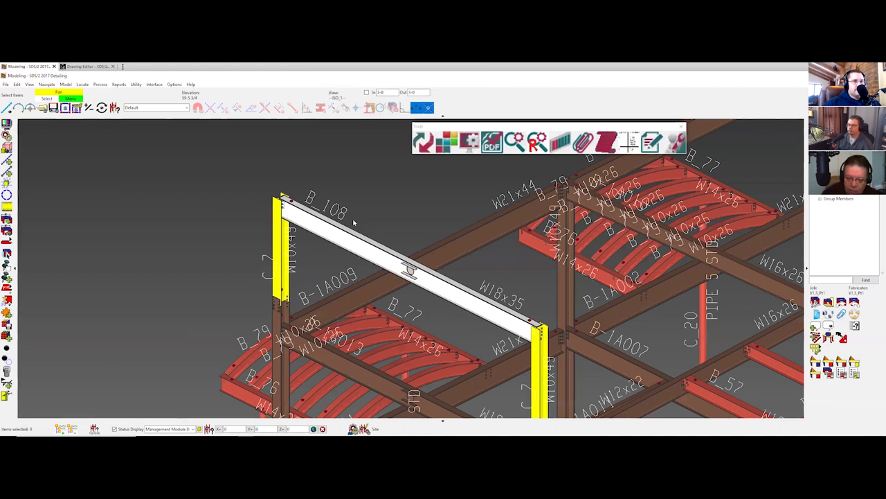
Step: Run Model Check on the W18x35 main material of beam B_108
scroll(388, 277, up, 2)
middle_drag(421, 290, 307, 263)
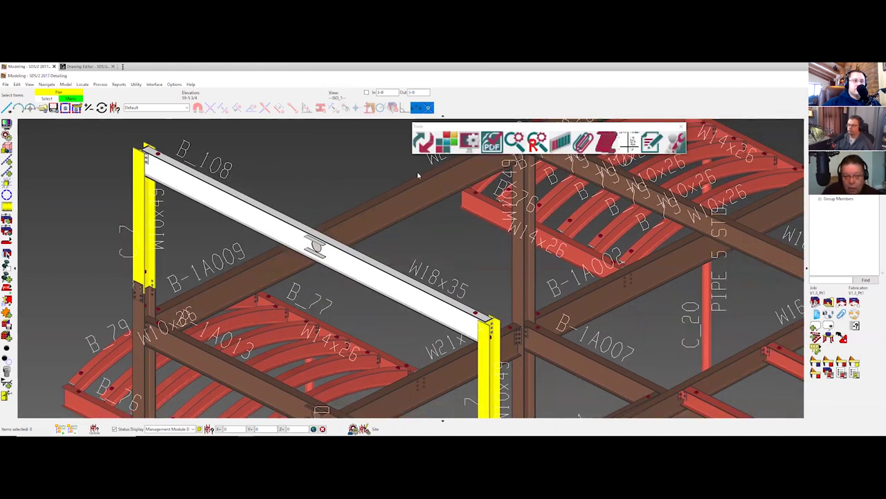
click(486, 362)
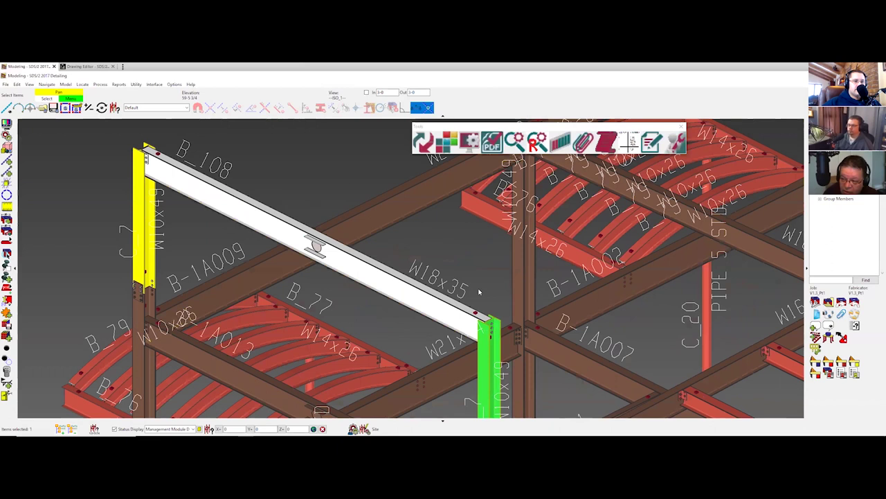
click(479, 292)
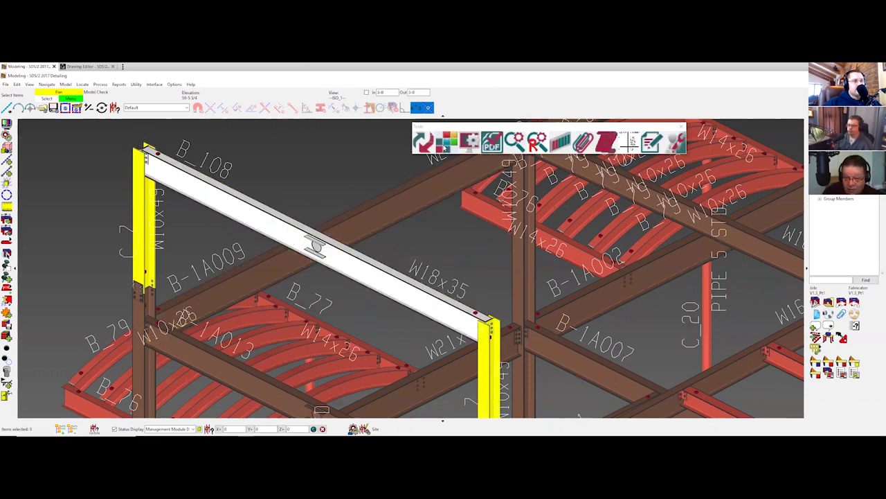
click(629, 140)
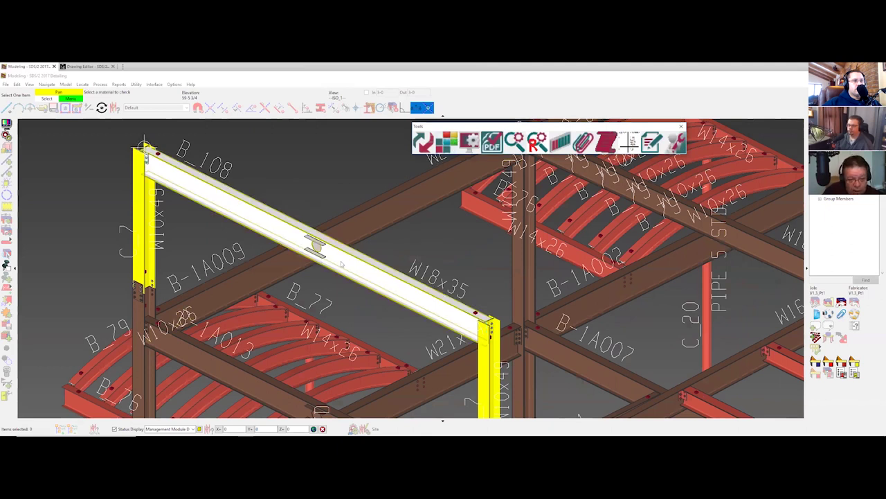
click(411, 266)
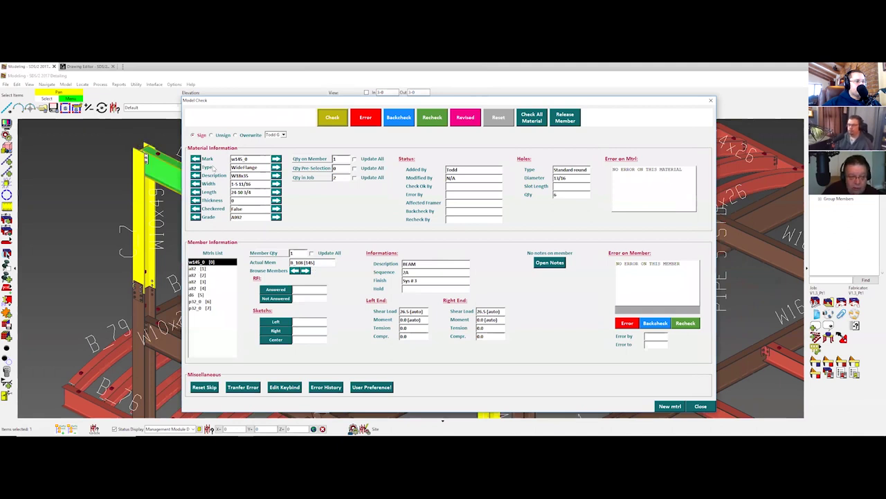
Step: Inspect the first a82 angle in beam B_108's materials list and close Model Check
click(215, 264)
click(214, 265)
click(212, 268)
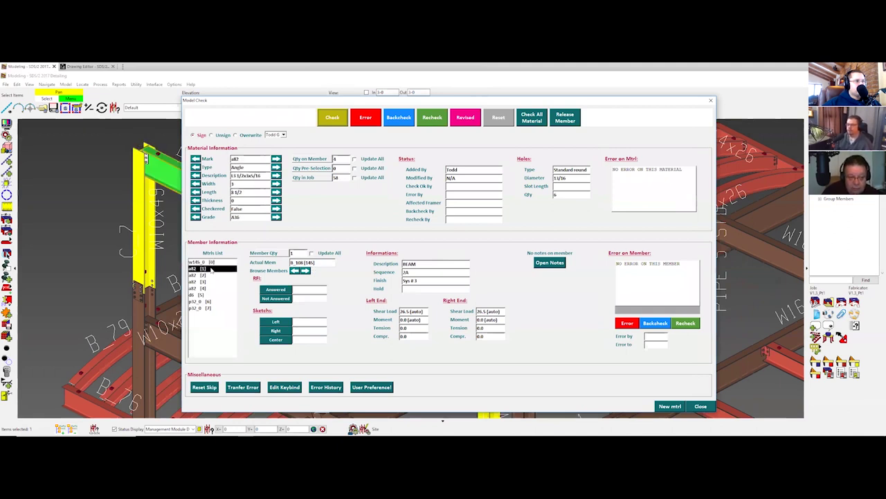
click(702, 406)
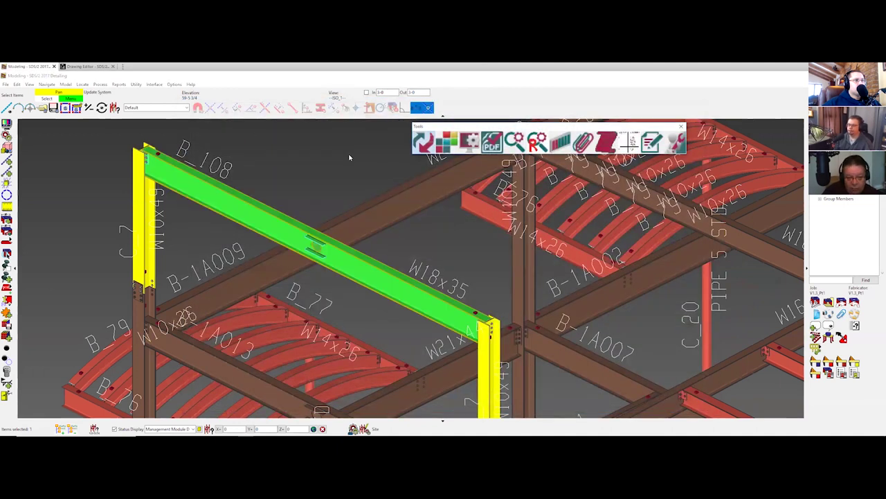
Step: Open Update System for beam B_108 and review its pre-check operations and material information
click(424, 142)
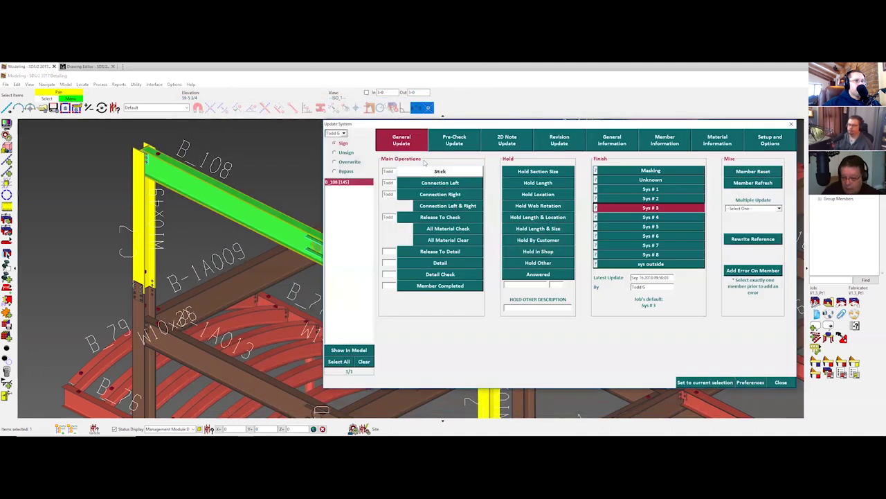
click(440, 140)
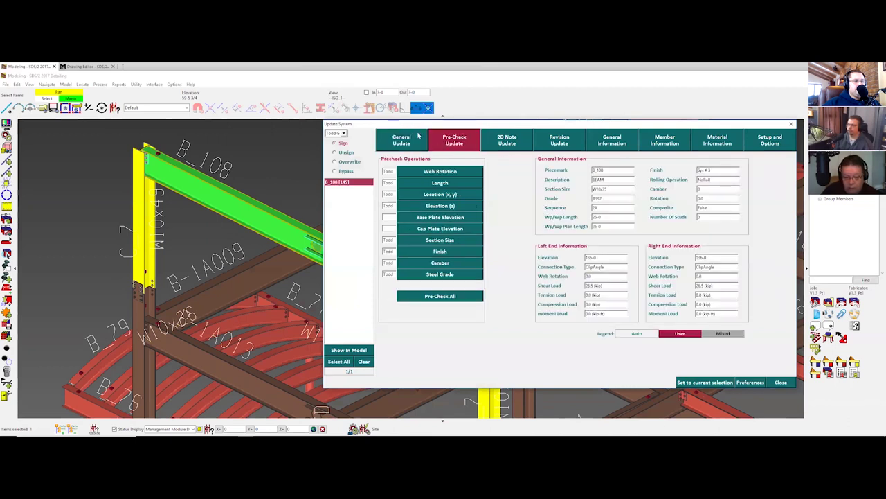
click(417, 138)
click(717, 143)
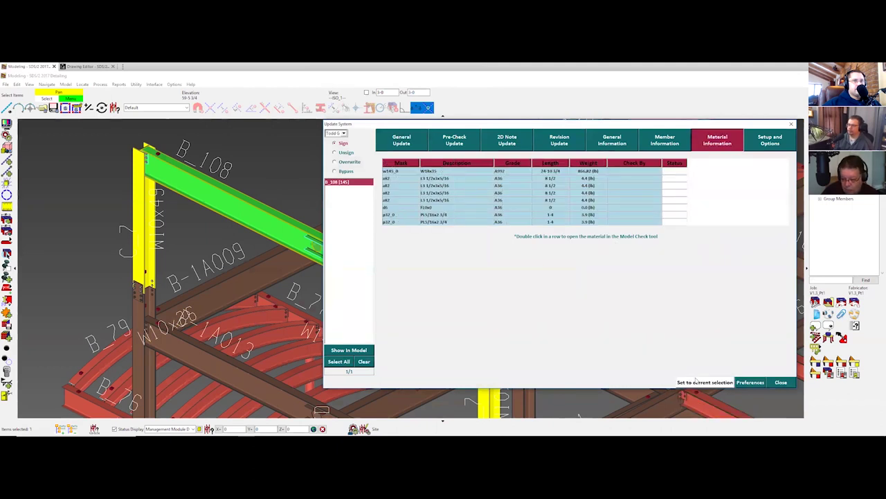
Step: Open material w145_0 in Model Check from the material information table, then close both Model Check and Update System
double_click(427, 171)
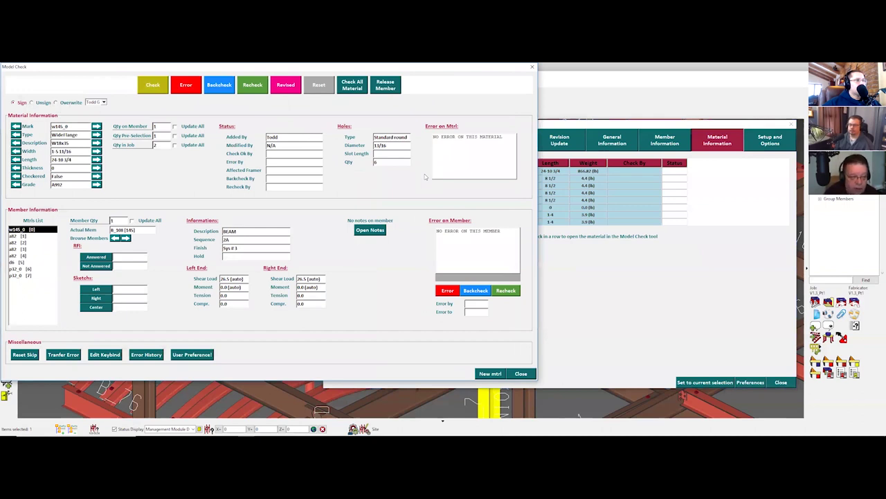
click(783, 381)
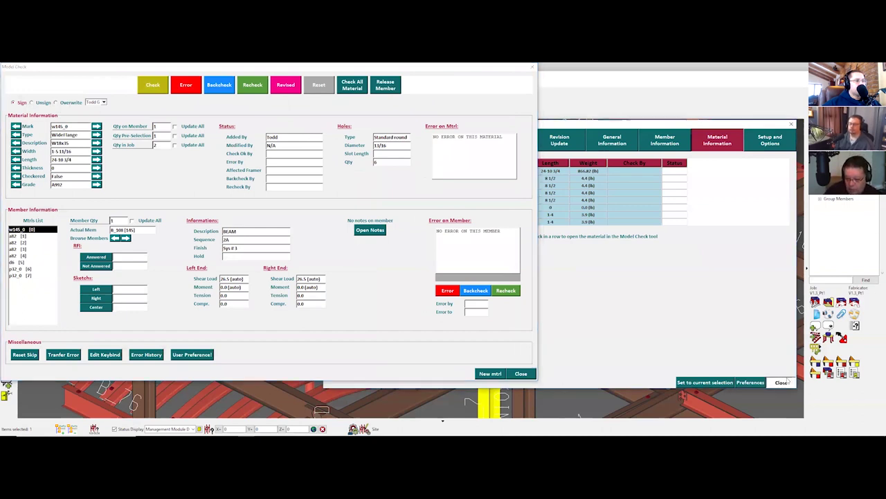
click(521, 374)
click(781, 382)
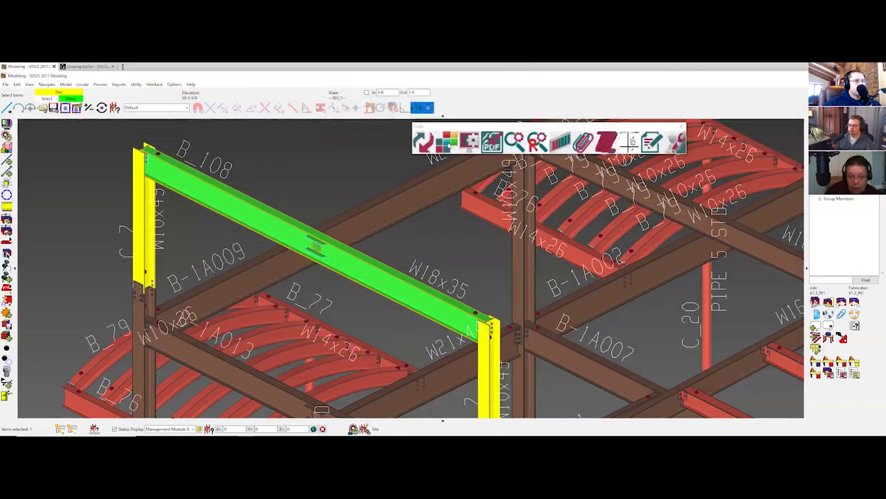
Step: Start Model Check on the selected beam B_108
click(448, 143)
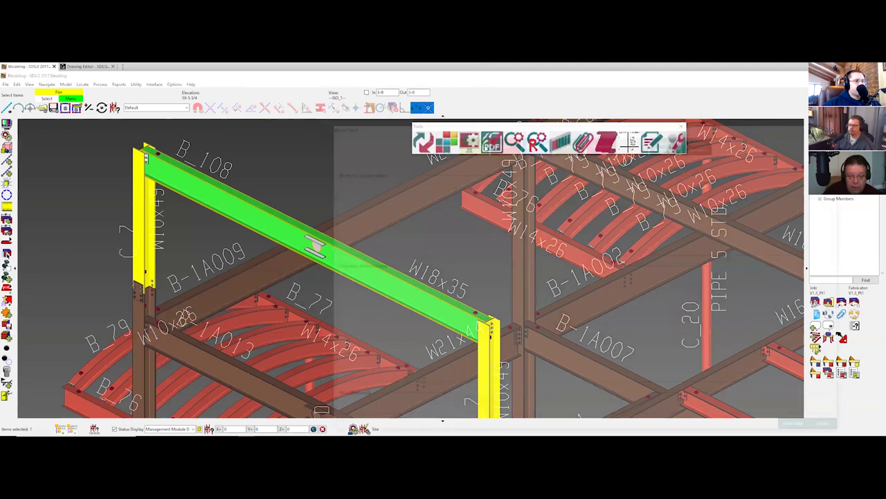